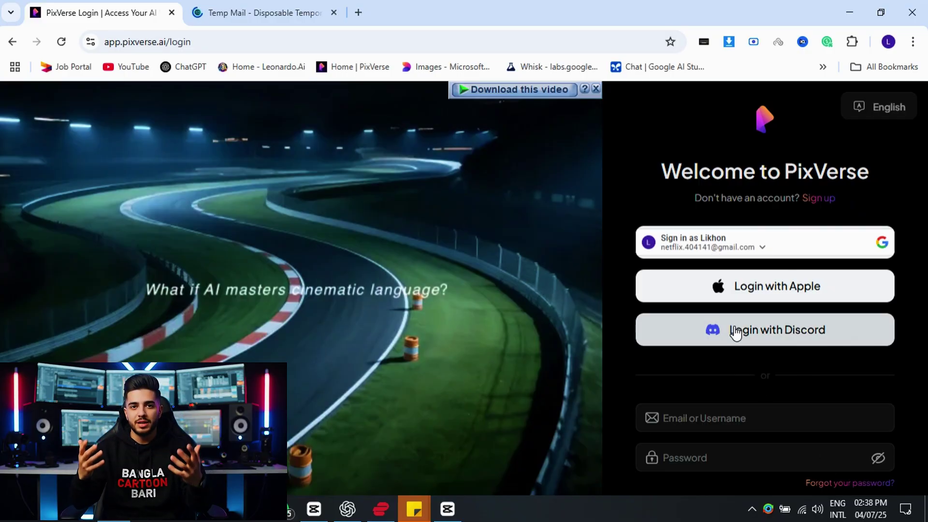
# Step: Open the PixVerse sign-up form and copy the disposable address from Temp Mail
pyautogui.scroll(-2, 758, 402)
pyautogui.scroll(2, 820, 361)
pyautogui.click(817, 199)
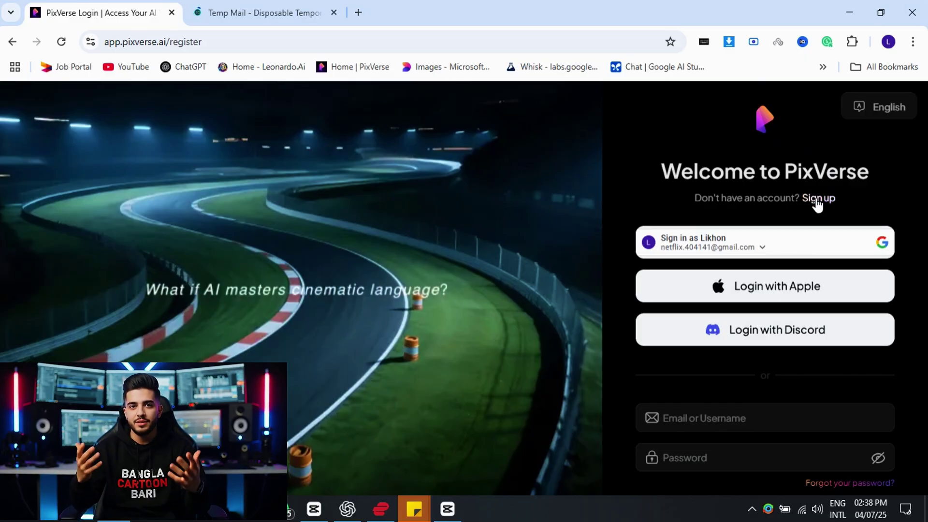
pyautogui.click(236, 14)
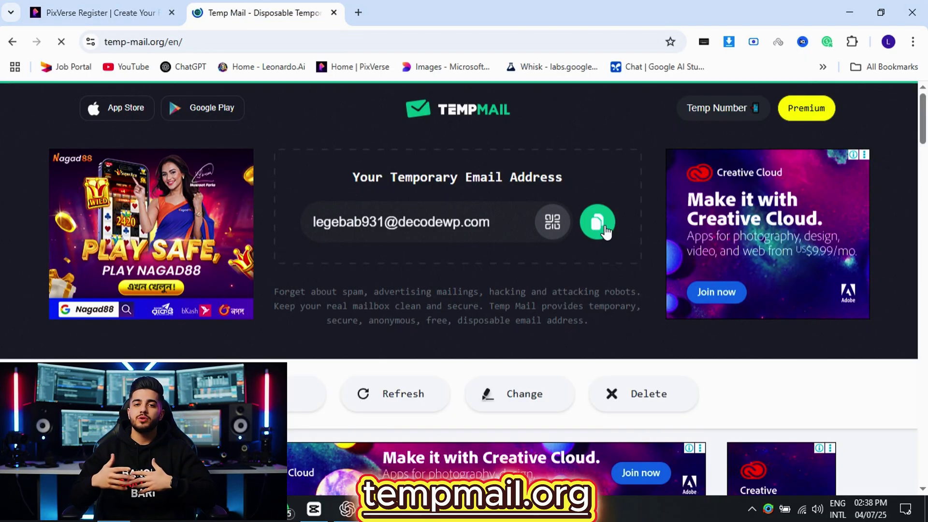
pyautogui.click(605, 223)
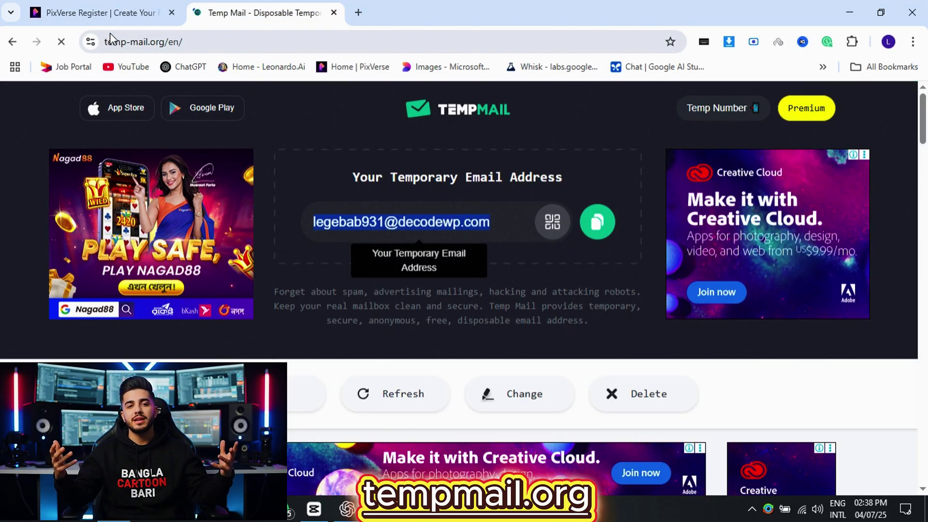
pyautogui.click(112, 15)
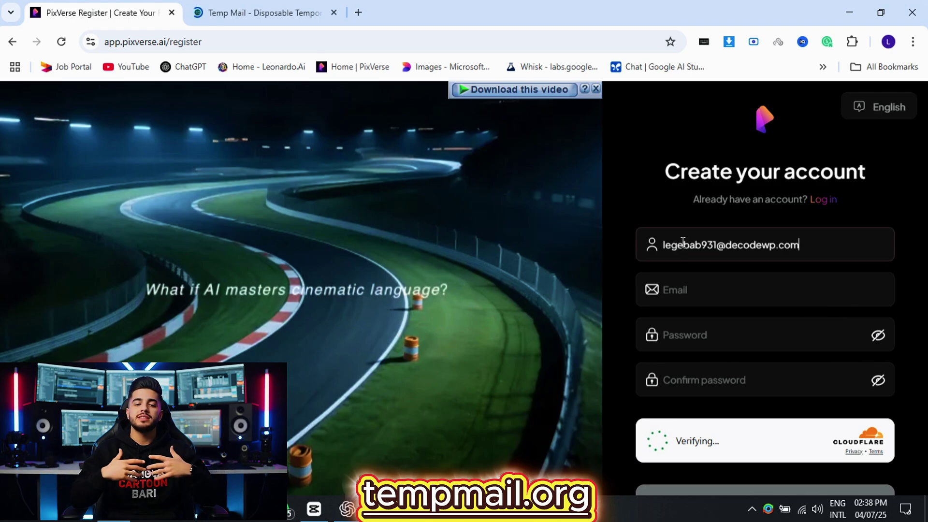
# Step: Fill in the sign-up form with the temporary email and a password, then submit it
pyautogui.click(696, 319)
pyautogui.hotkey('ctrl', 'v')
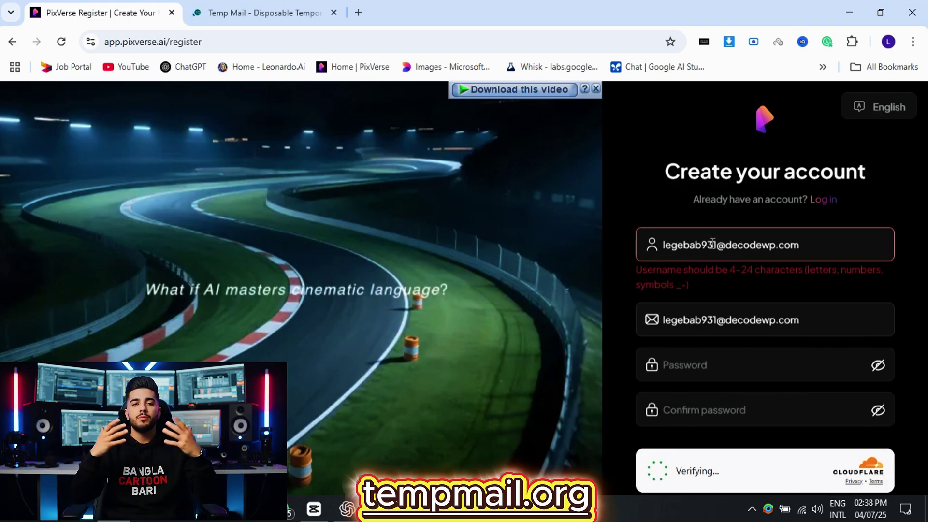
pyautogui.press('BackSpace')
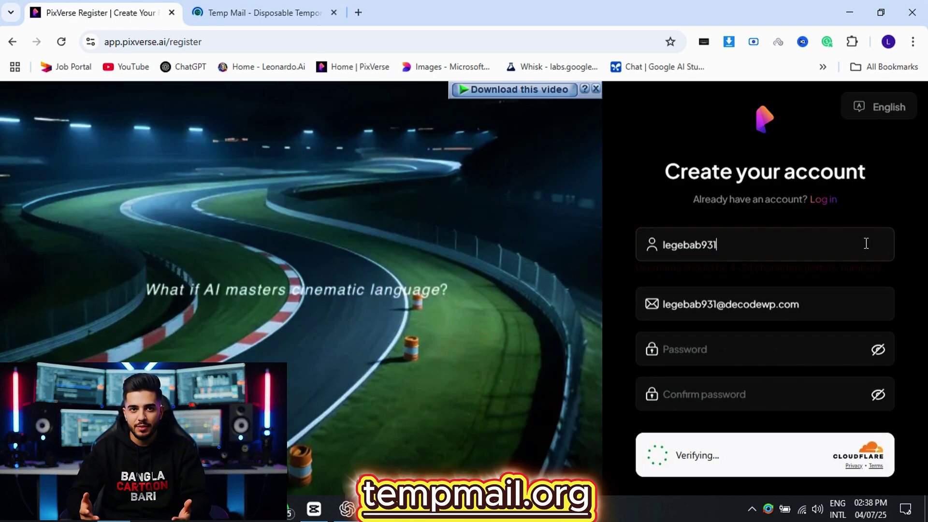
pyautogui.click(713, 336)
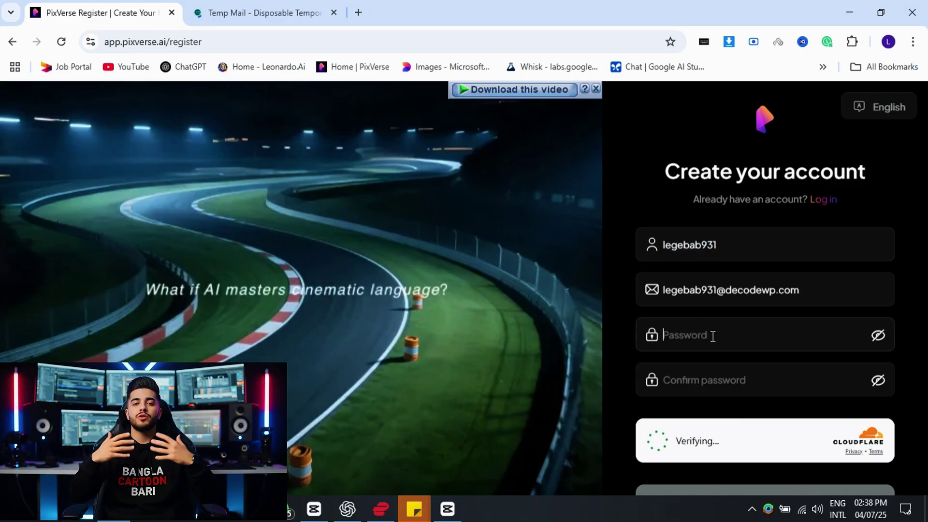
pyautogui.press('Tab')
pyautogui.hotkey('ctrl', 'v')
pyautogui.scroll(-2, 725, 399)
pyautogui.click(765, 408)
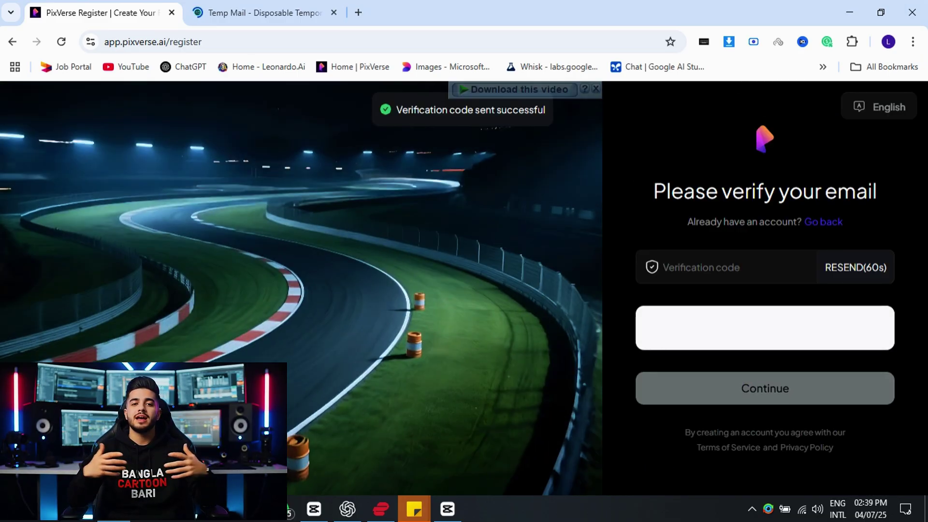
# Step: Copy the verification code from PixVerse's email in the temporary inbox and return to PixVerse
pyautogui.click(263, 12)
pyautogui.scroll(-5, 602, 337)
pyautogui.click(290, 186)
pyautogui.scroll(-10, 362, 352)
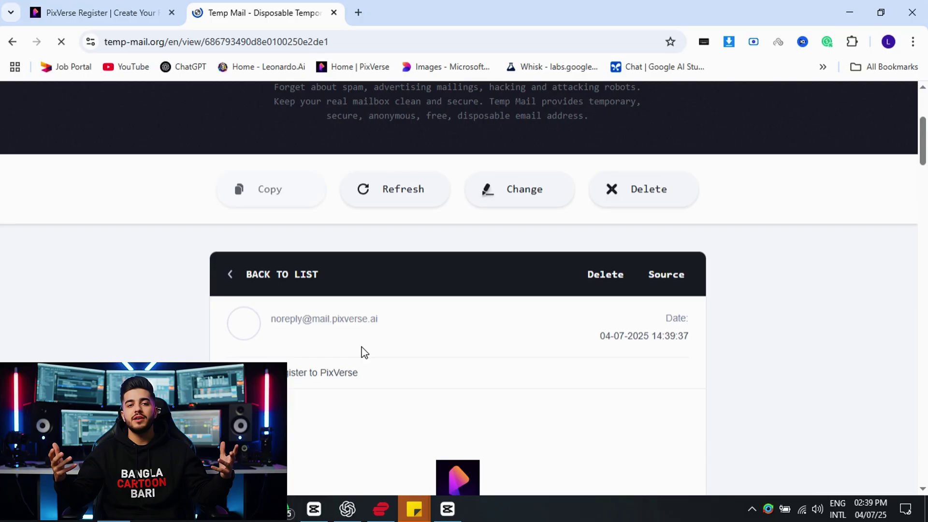
pyautogui.doubleClick(458, 200)
pyautogui.click(97, 12)
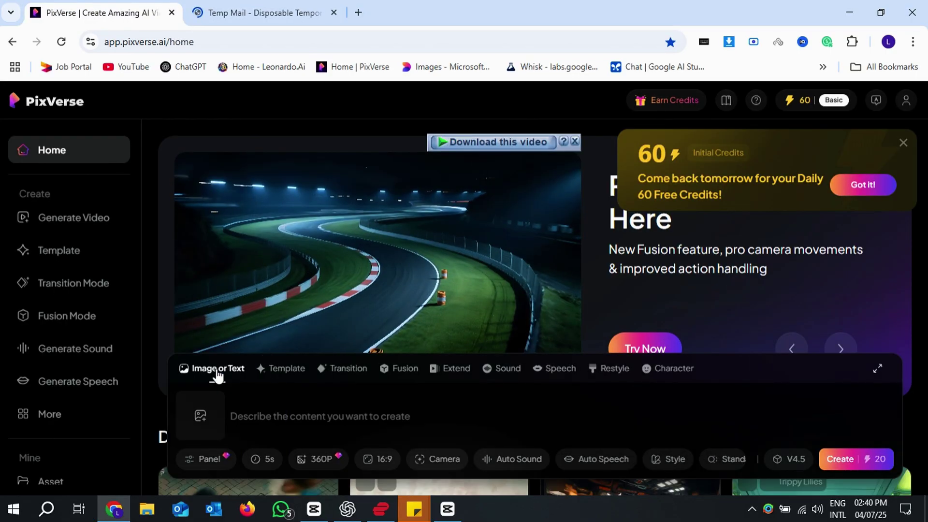
# Step: Open the Image or Text video page and check the remaining free trials for higher resolutions
pyautogui.click(879, 373)
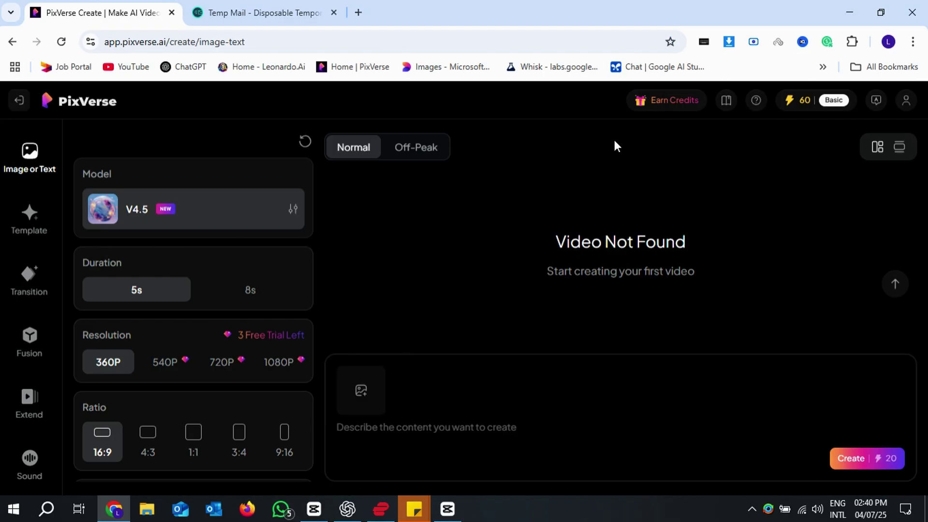
pyautogui.moveTo(273, 343)
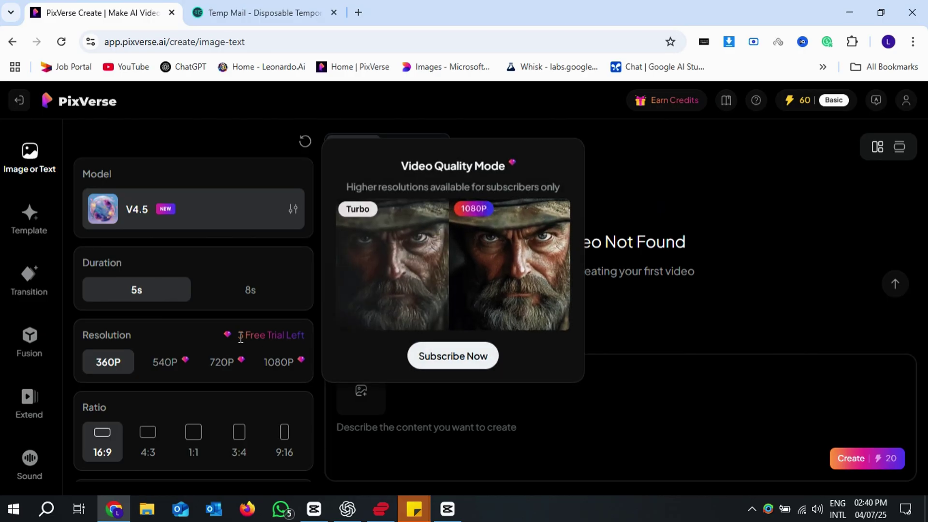
pyautogui.moveTo(238, 335); pyautogui.dragTo(306, 335)
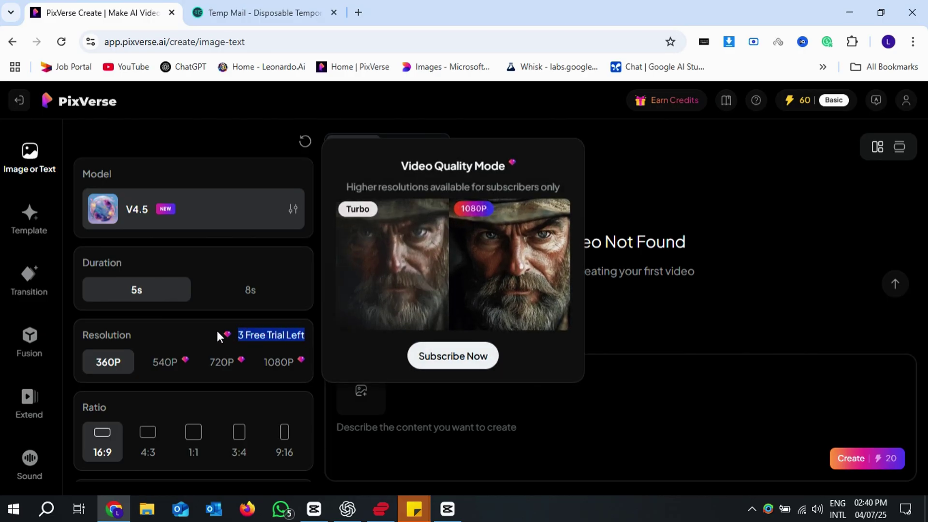
pyautogui.moveTo(237, 335); pyautogui.dragTo(301, 336)
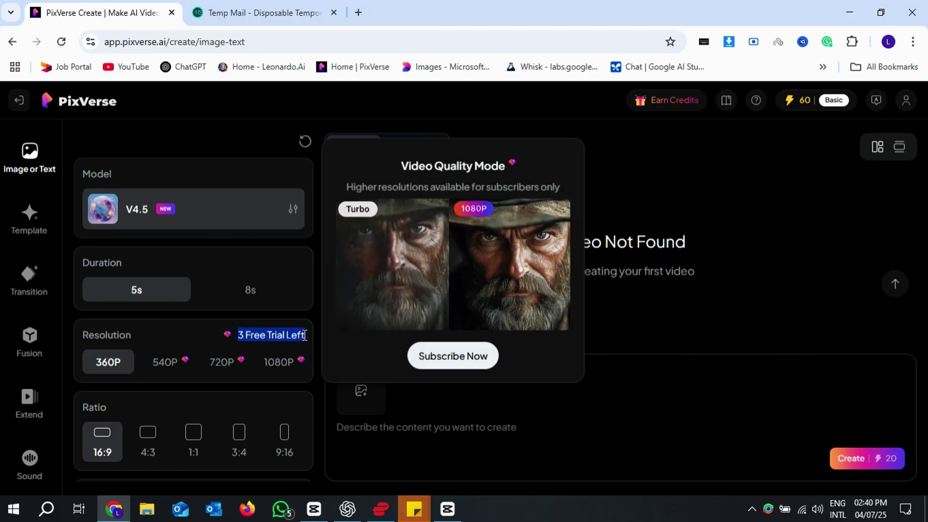
pyautogui.click(552, 414)
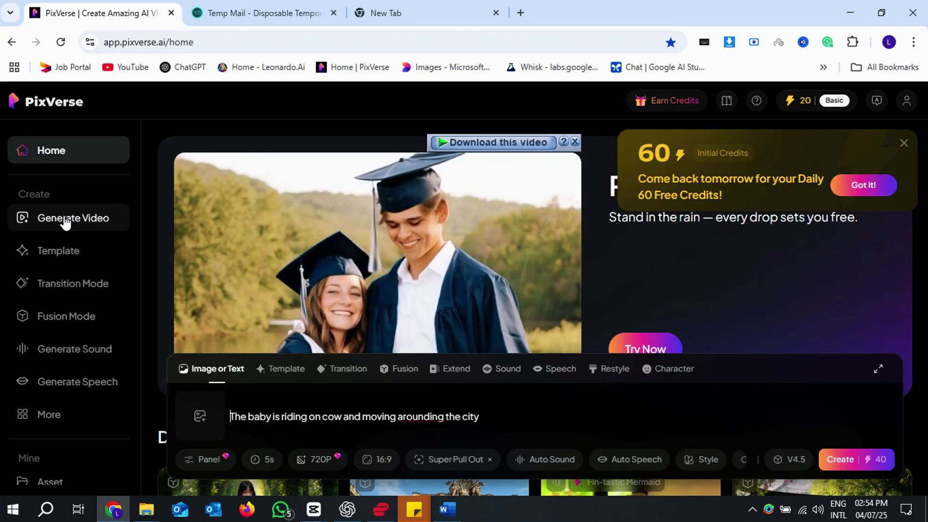
# Step: Fix the typos in the prompt so it reads 'riding' correctly
pyautogui.click(66, 220)
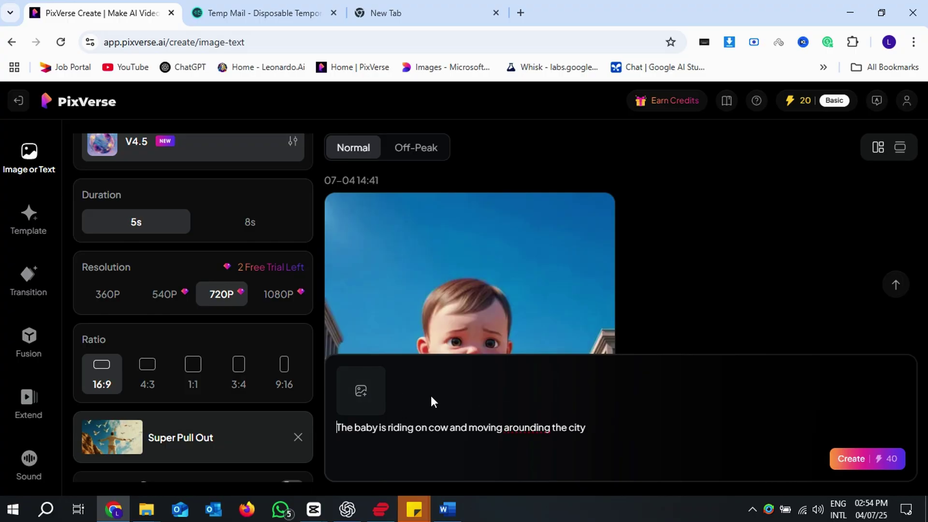
pyautogui.press('BackSpace')
pyautogui.press('BackSpace')
pyautogui.press('BackSpace')
pyautogui.press('BackSpace')
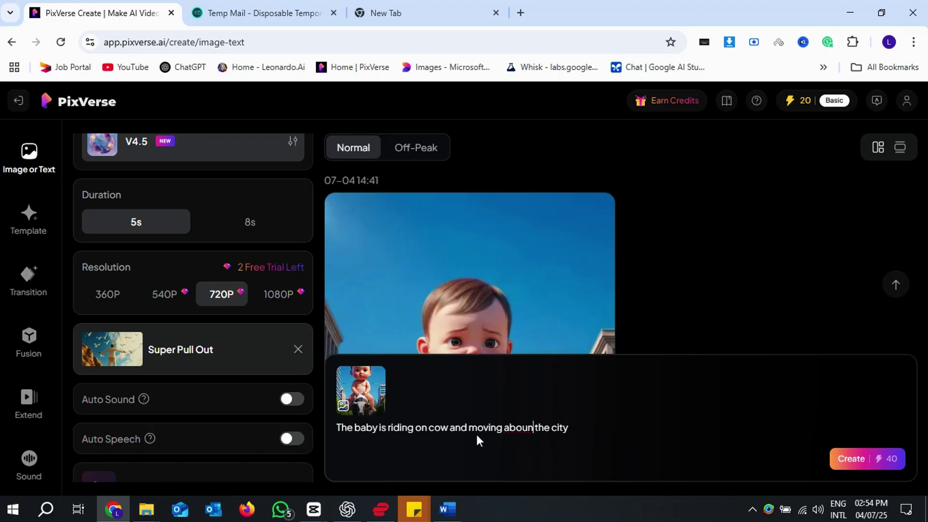
pyautogui.write('rindi')
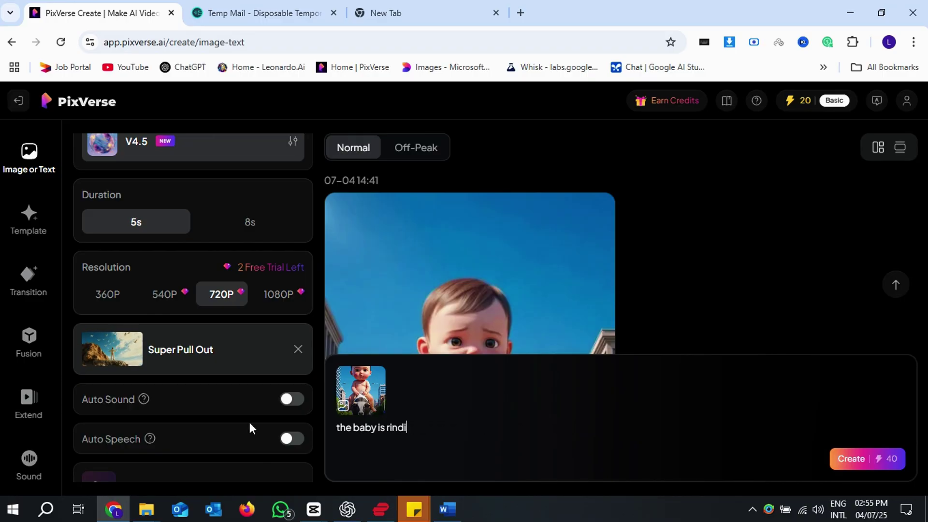
pyautogui.press('BackSpace')
pyautogui.press('BackSpace')
pyautogui.write('ding')
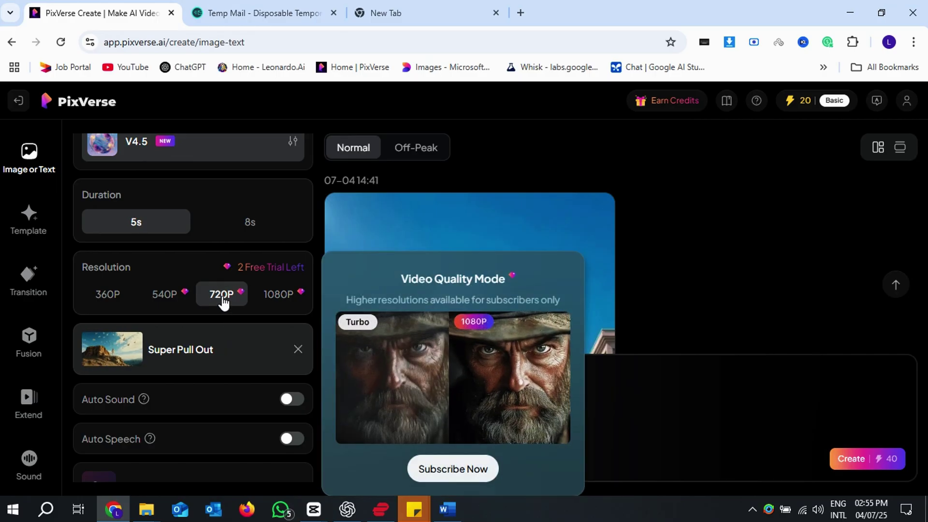
# Step: Set the resolution to 720P and apply the Super Pull Out camera movement
pyautogui.click(166, 294)
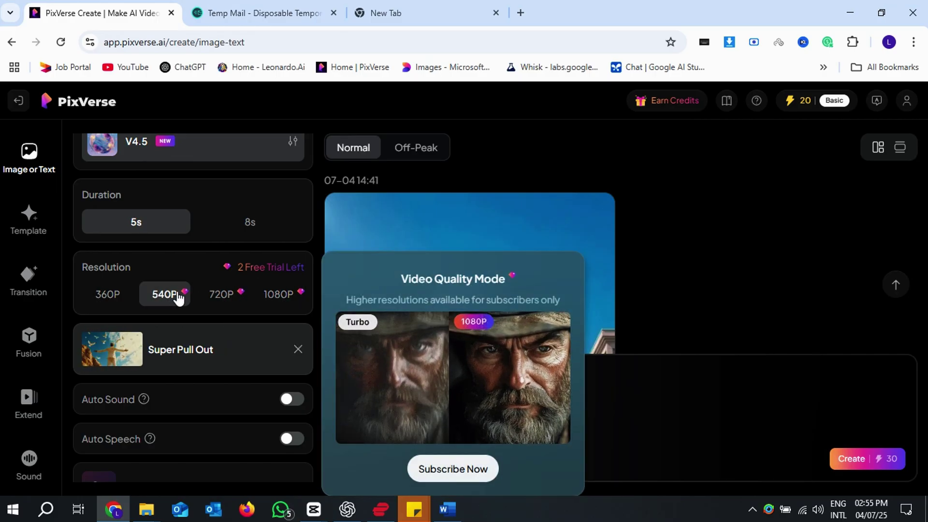
pyautogui.click(227, 297)
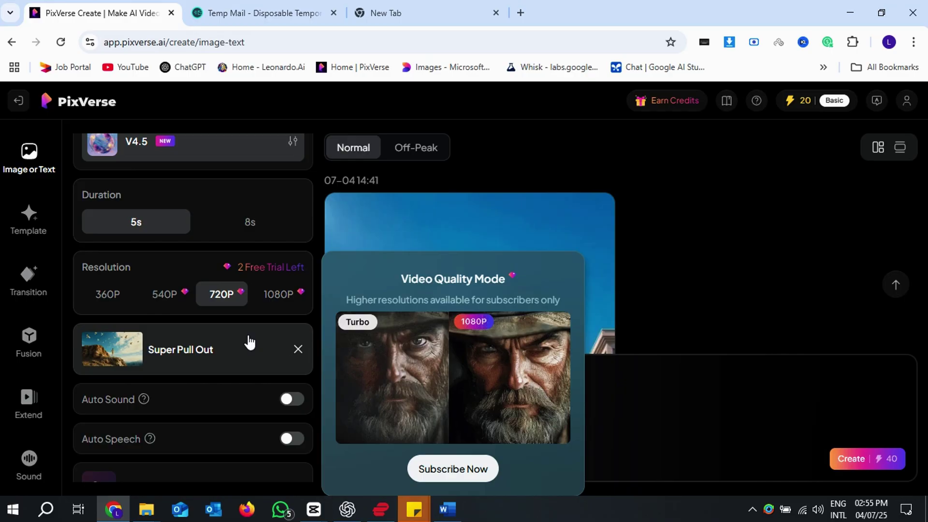
pyautogui.click(299, 349)
pyautogui.click(296, 356)
pyautogui.scroll(-5, 683, 186)
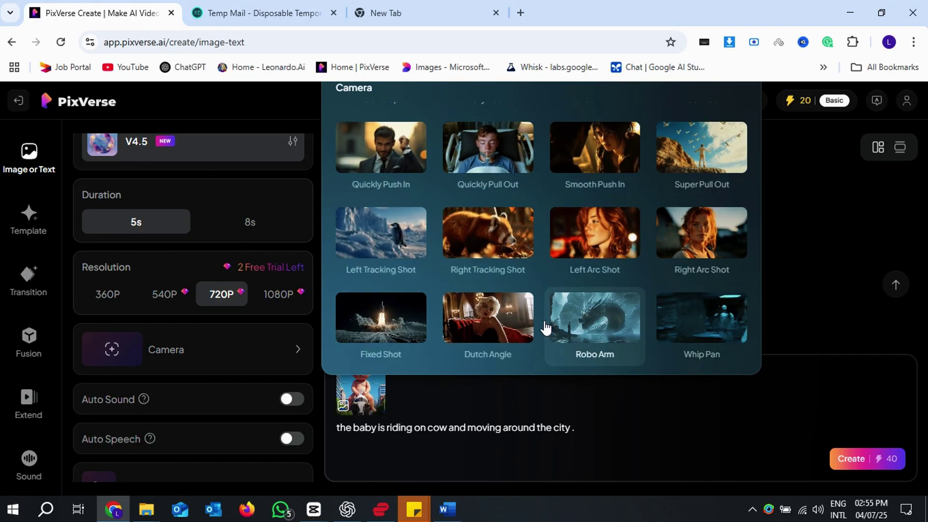
pyautogui.scroll(5, 484, 297)
pyautogui.click(269, 357)
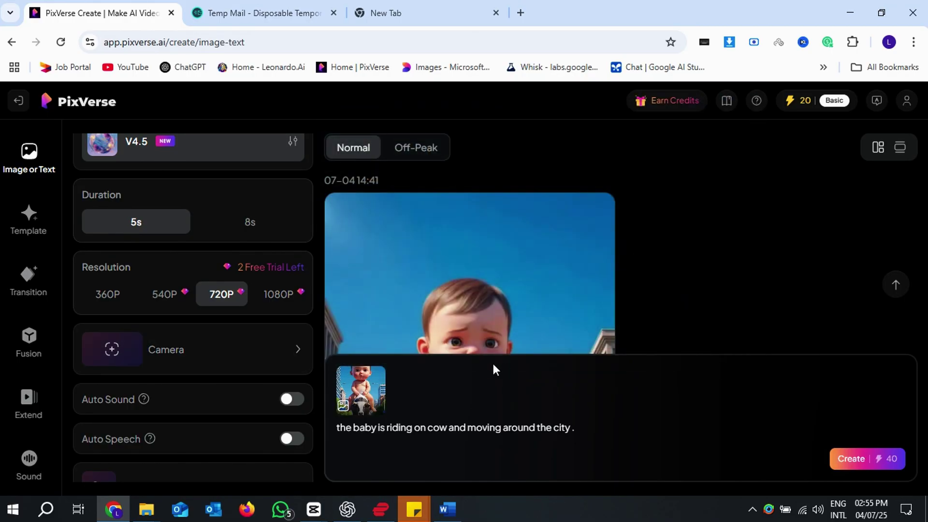
pyautogui.click(296, 356)
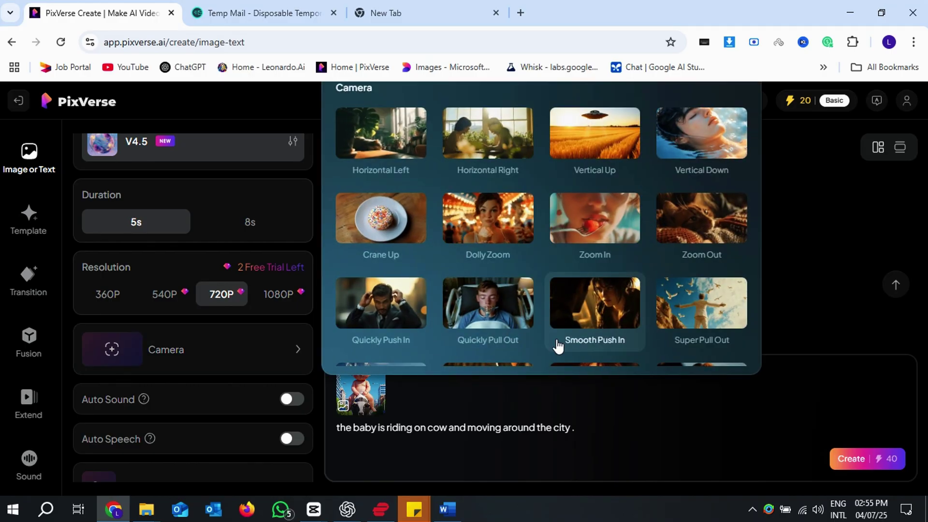
pyautogui.scroll(-3, 556, 346)
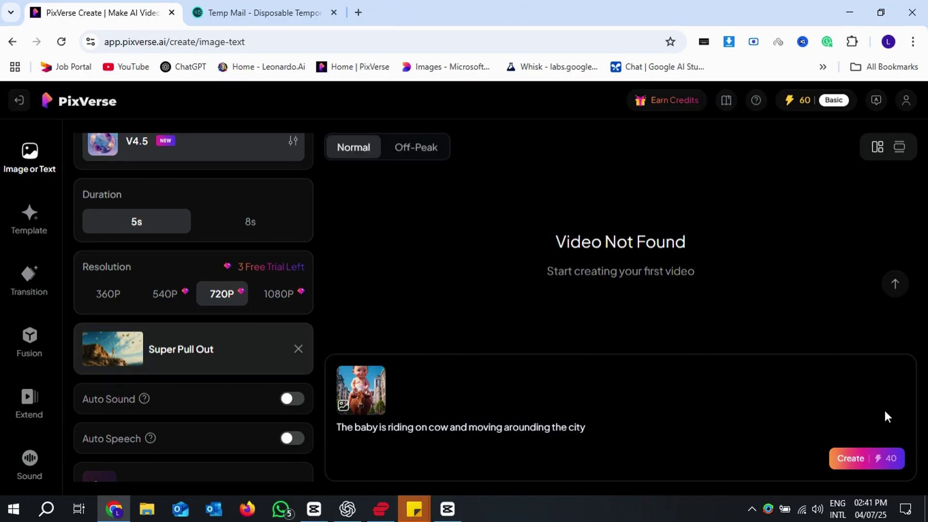
# Step: Generate the baby-riding-cow video, then open a new Chrome tab
pyautogui.click(852, 462)
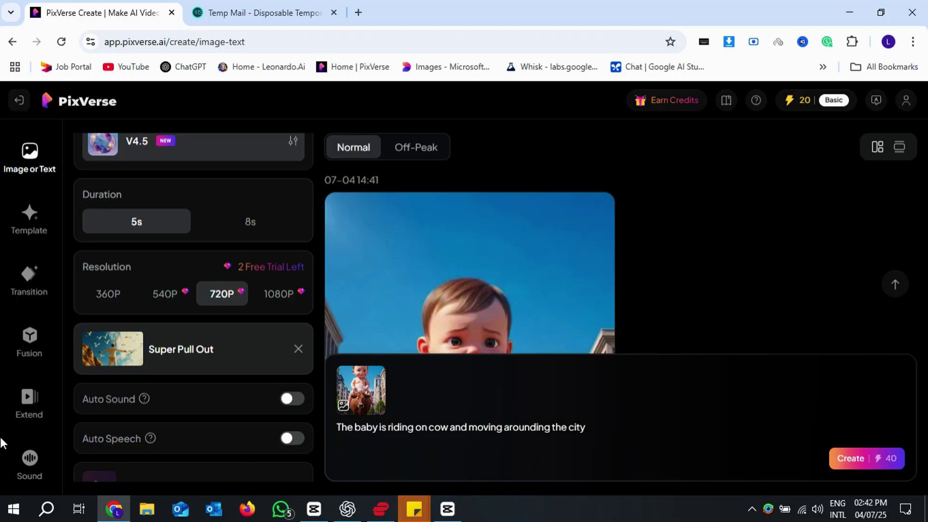
pyautogui.click(358, 13)
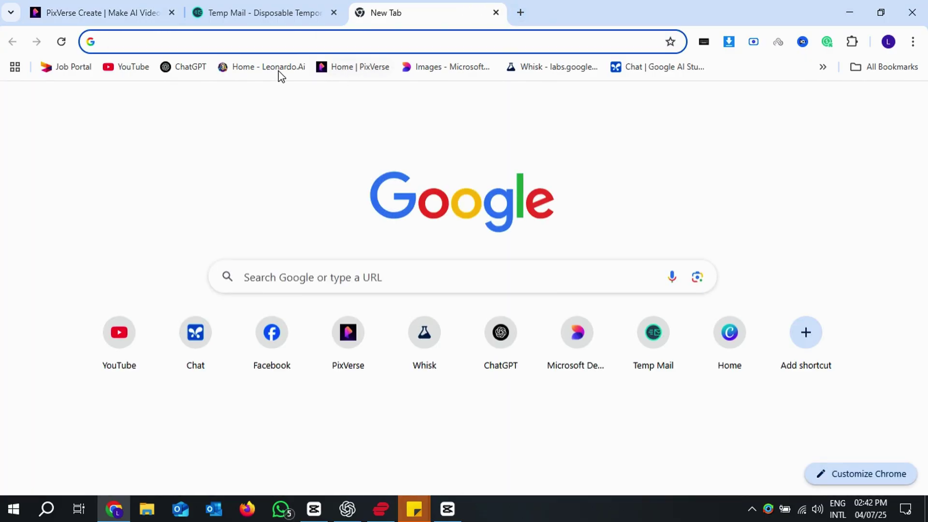
# Step: Search Google for 'idm'
pyautogui.click(221, 46)
pyautogui.write('ind')
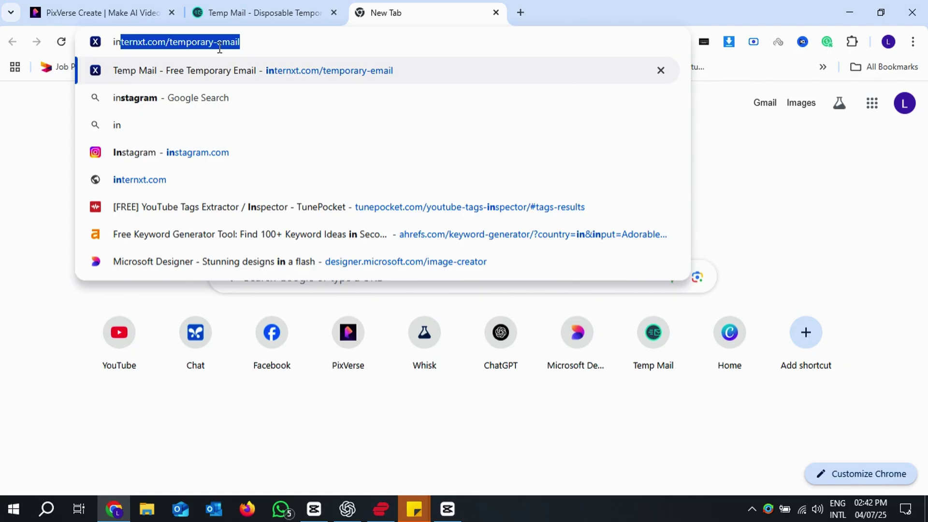
pyautogui.press('BackSpace')
pyautogui.press('BackSpace')
pyautogui.write('dm')
pyautogui.press('Return')
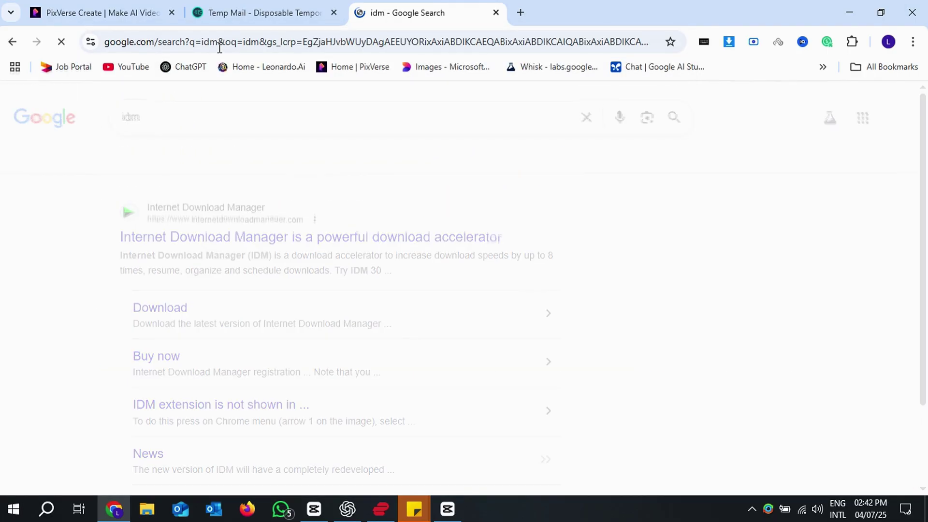
# Step: Download Internet Download Manager from its official site and run the installer
pyautogui.click(162, 311)
pyautogui.click(208, 246)
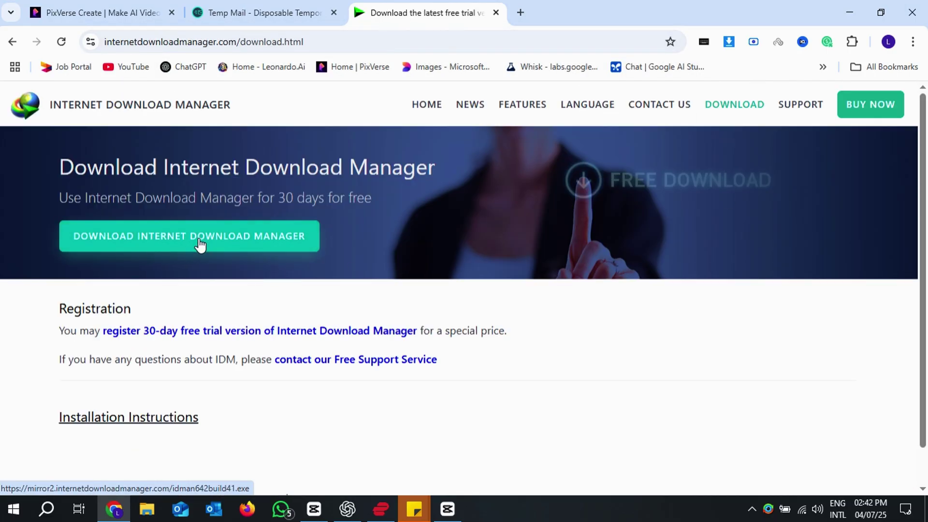
pyautogui.press('Return')
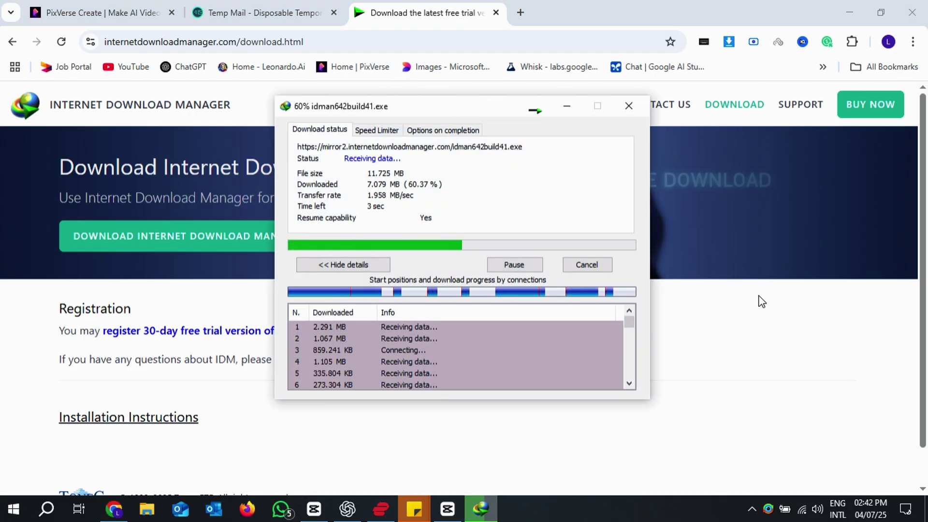
pyautogui.click(514, 353)
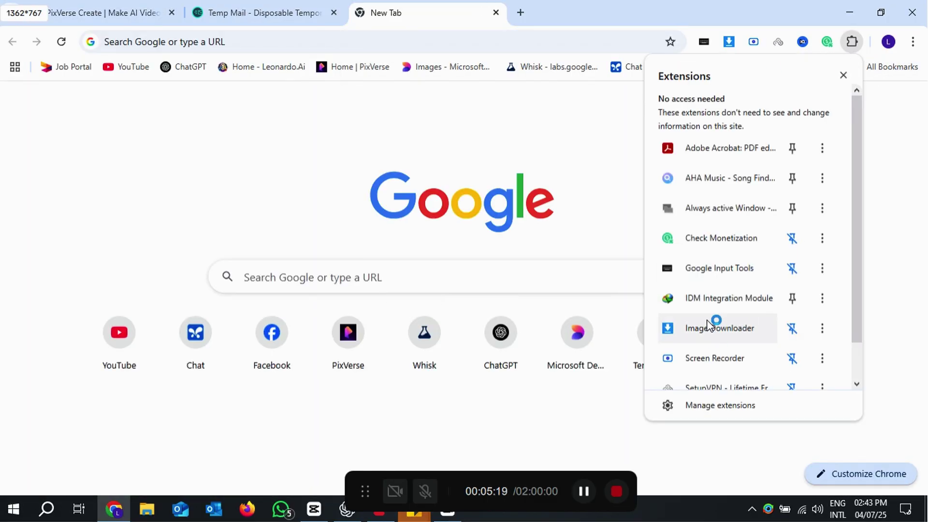
# Step: Check the IDM Integration Module's options in Chrome's extensions, then dismiss the menus
pyautogui.click(822, 300)
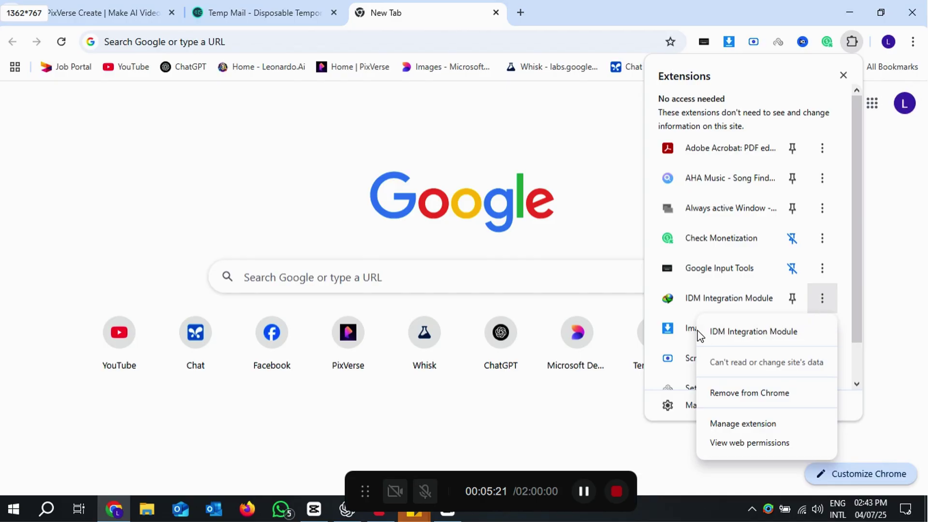
pyautogui.press('Escape')
pyautogui.press('Escape')
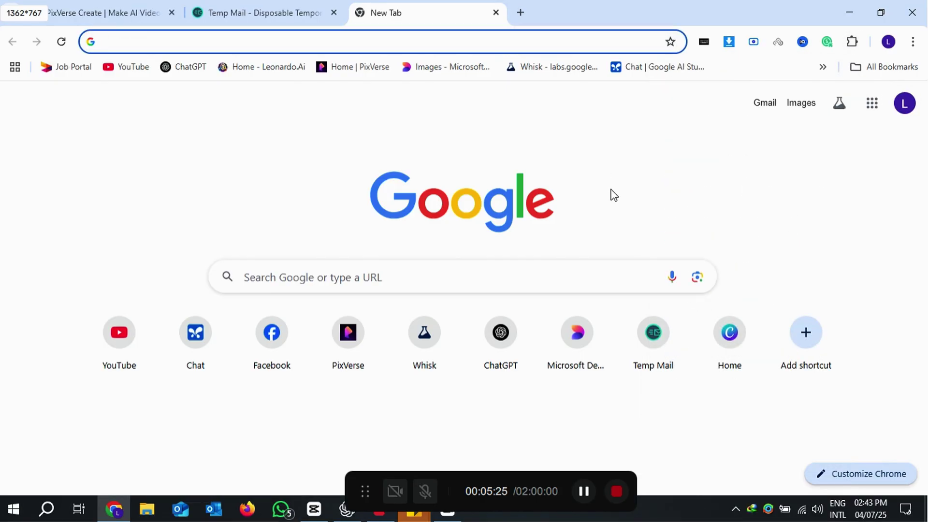
# Step: Download the generated PixVerse video with IDM and open the MP4 from Downloads in PotPlayer
pyautogui.click(86, 12)
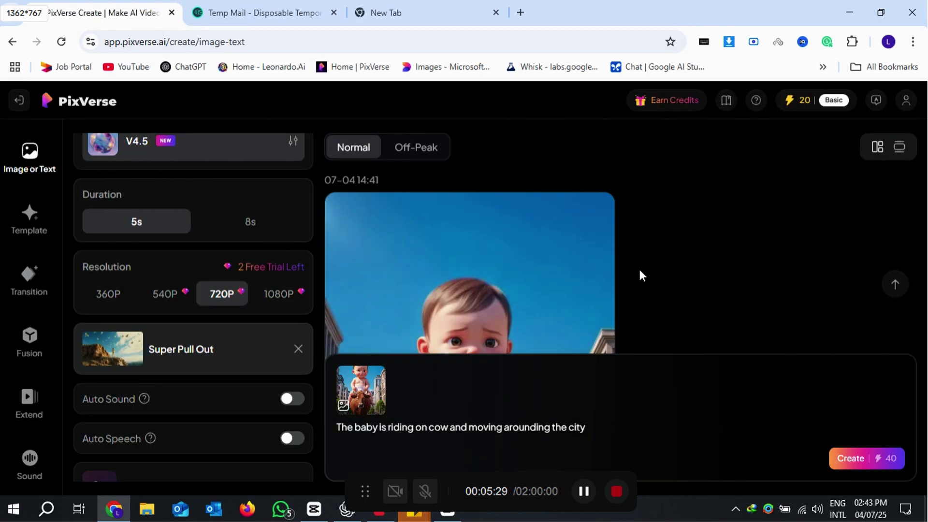
pyautogui.moveTo(506, 269)
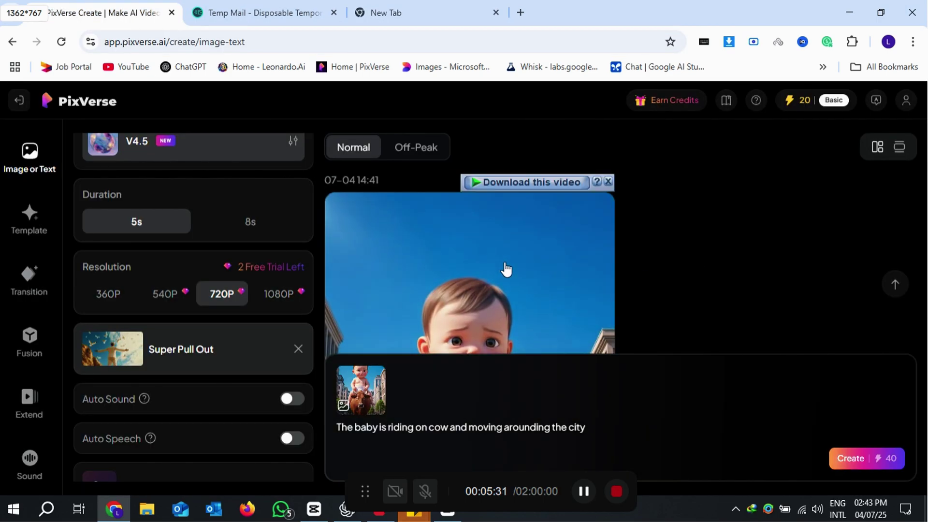
pyautogui.click(521, 183)
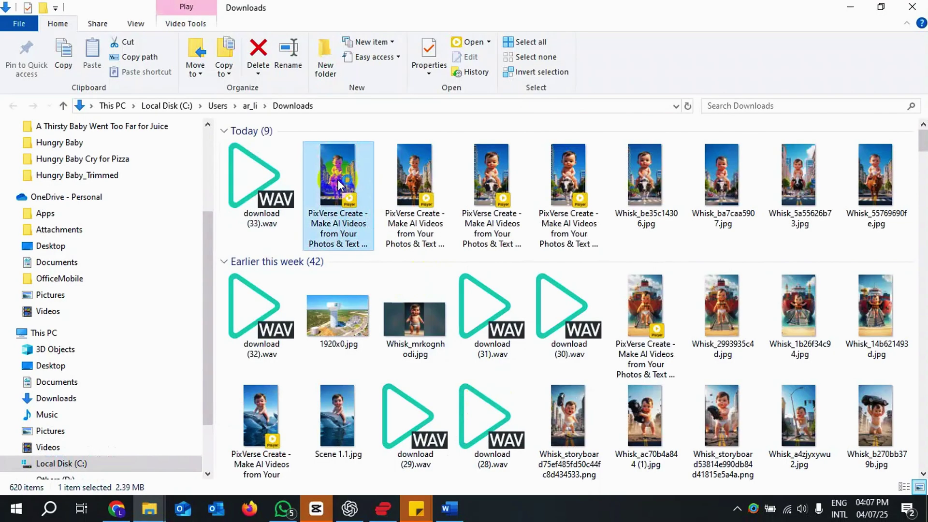
pyautogui.doubleClick(338, 179)
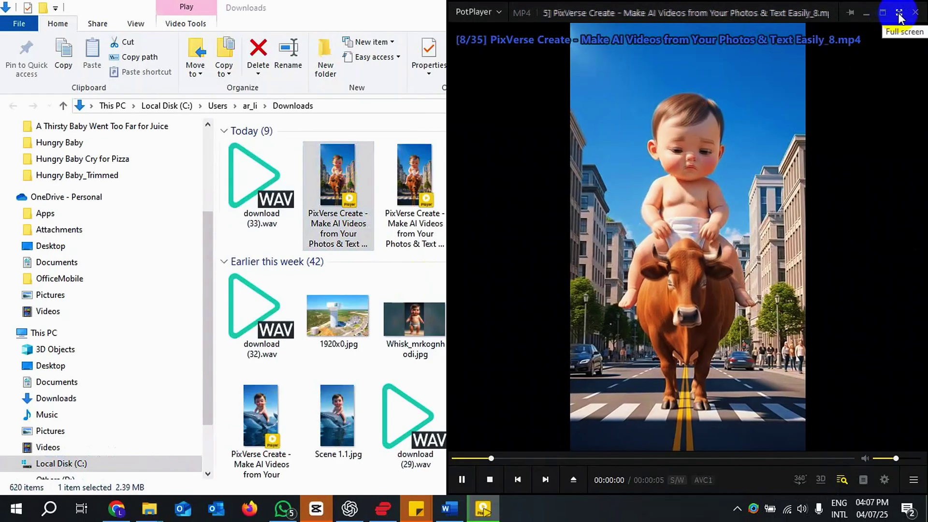
# Step: Switch PotPlayer to full screen to watch the baby riding the cow
pyautogui.click(896, 14)
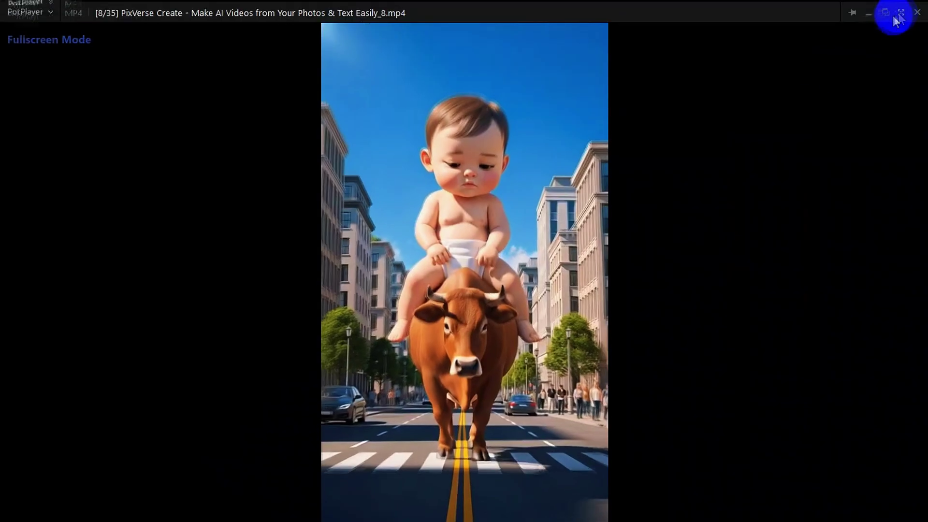